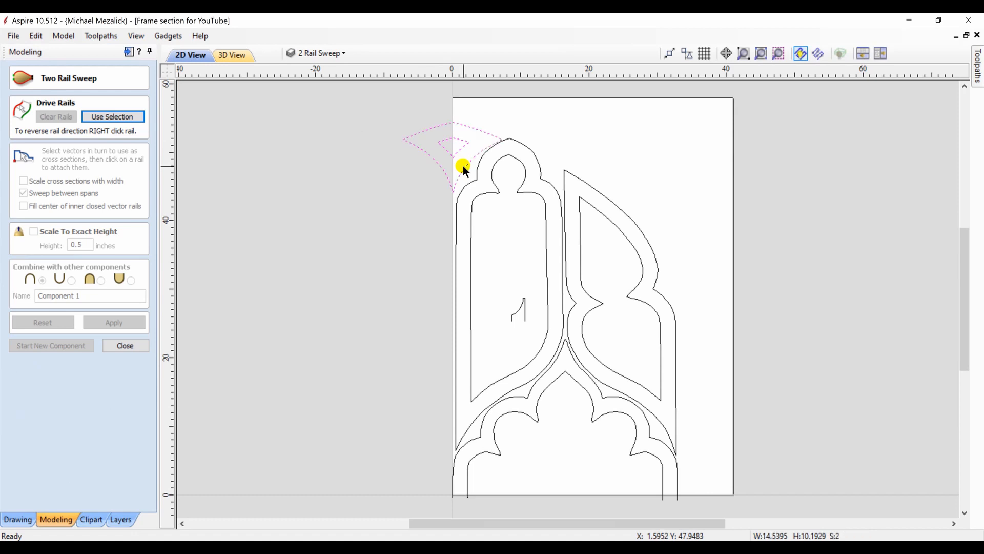
Select the outer and inner vectors of all four frame parts and assign them as the sweep's drive rails
click(472, 196)
click(457, 202)
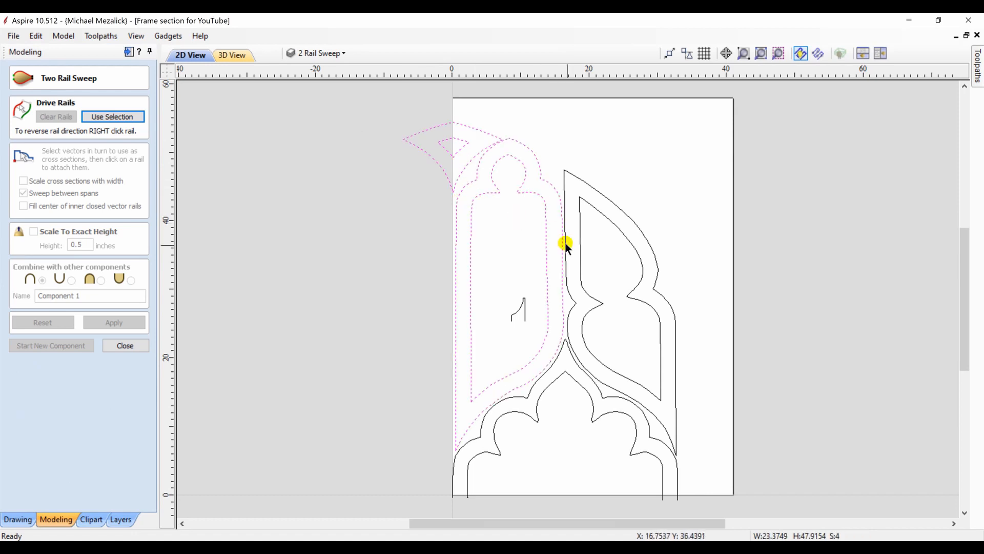
click(581, 256)
click(577, 336)
click(546, 390)
click(532, 394)
click(112, 117)
Attach the small moulding profile to the drive rails as cross section, with linked sections around the corner piece and the tall left window
click(518, 310)
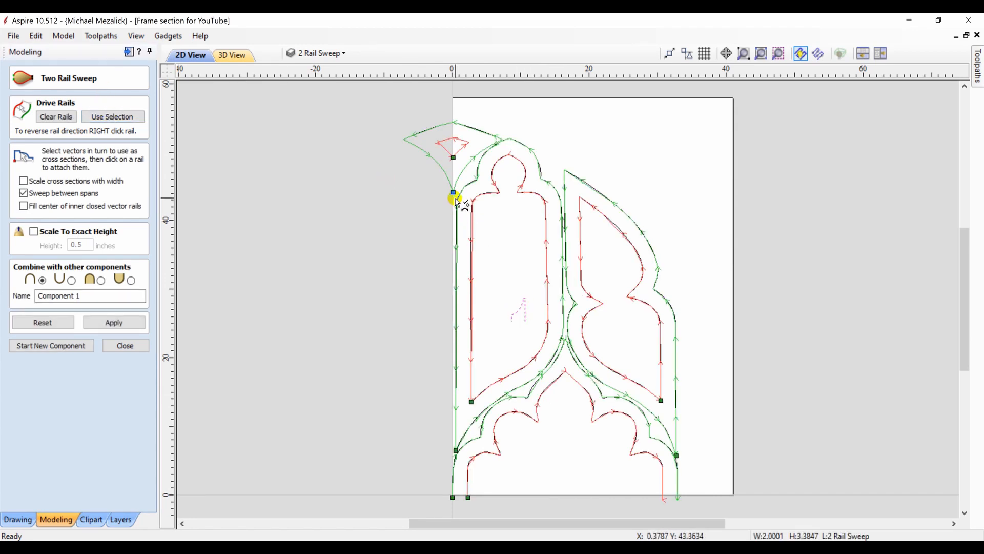
click(452, 193)
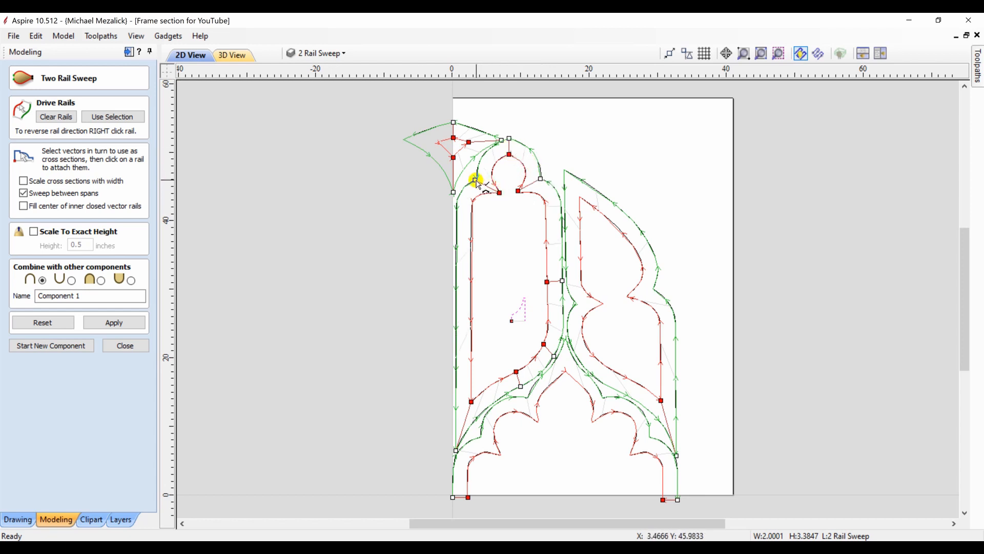
click(471, 276)
drag(458, 294, 457, 278)
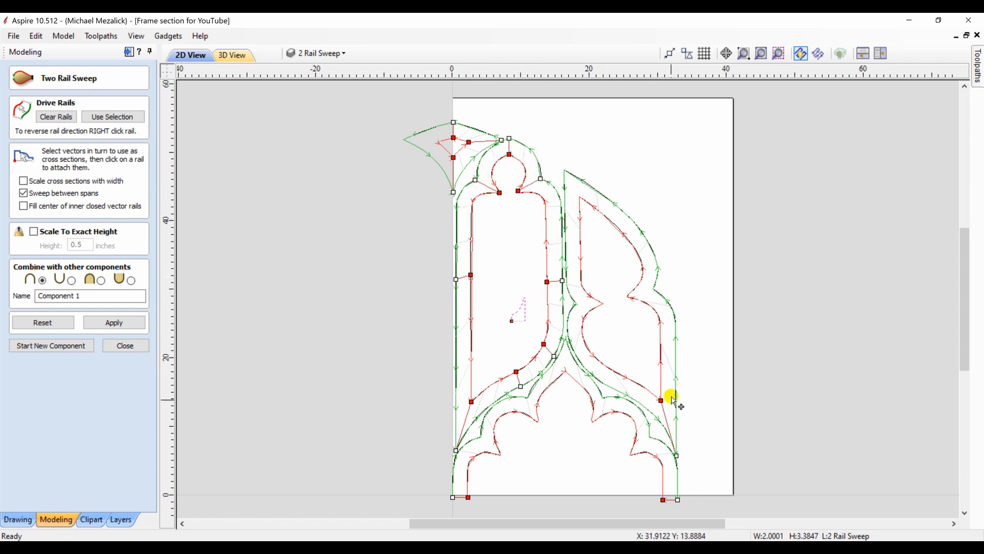
Add linked cross sections to the right window on its straight outer side, outer notch, curved edge and peak
click(662, 346)
drag(678, 388, 677, 348)
click(628, 296)
drag(659, 270, 654, 289)
click(621, 231)
drag(616, 204, 565, 169)
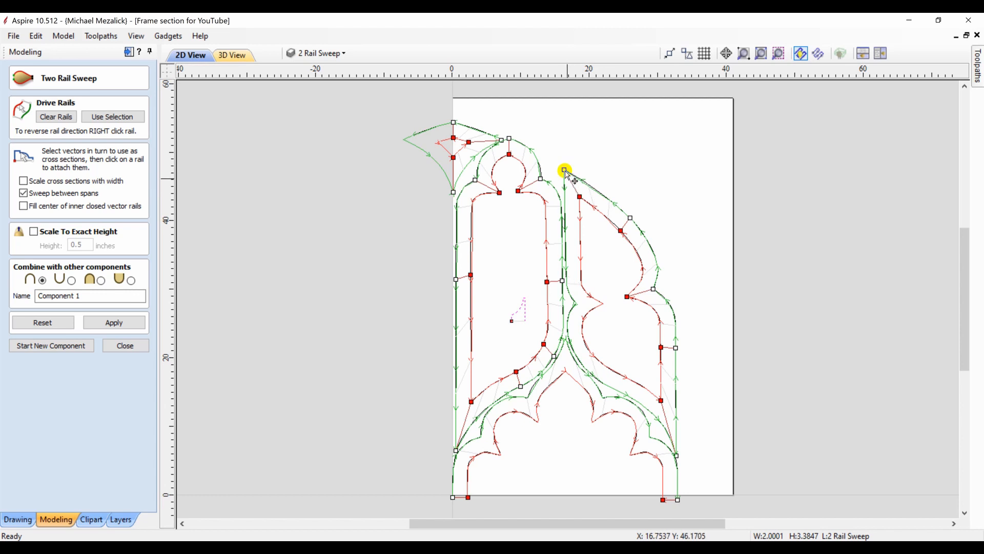
Add linked cross sections to the right window on its straight inner side, inner cusp and lower curve
click(580, 241)
drag(566, 226, 565, 241)
scroll(593, 292, up, 1)
click(584, 289)
drag(547, 311, 557, 288)
click(594, 363)
drag(598, 383, 581, 374)
Add linked cross sections at the cusps, lobes and peak of the lower arch, and apply the two rail sweep
click(472, 458)
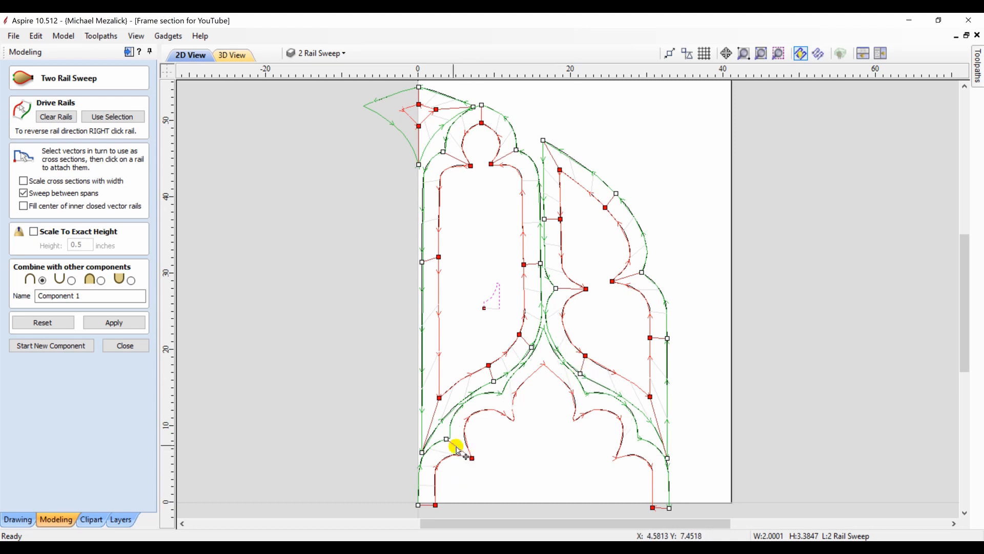
drag(446, 439, 450, 437)
click(471, 414)
drag(476, 403, 501, 394)
click(513, 419)
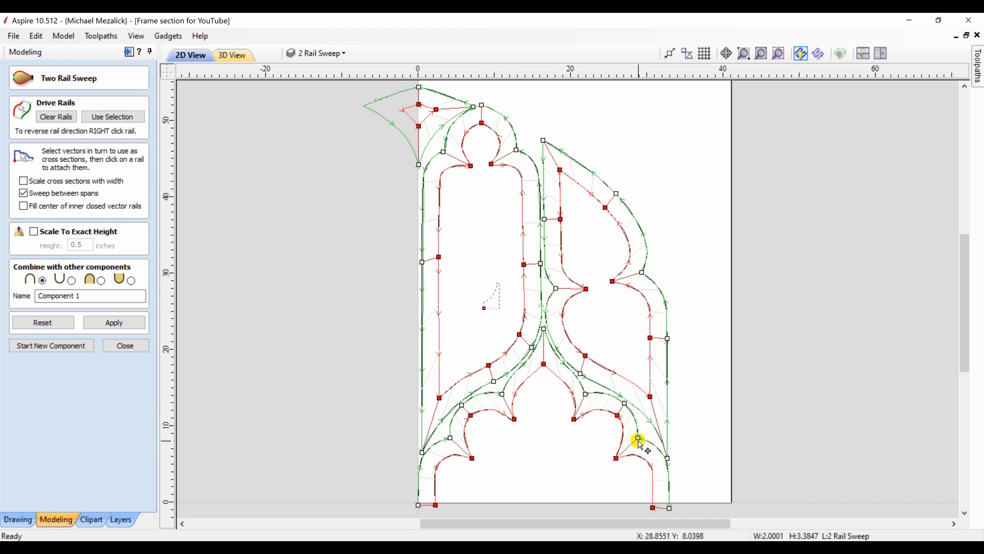
click(105, 322)
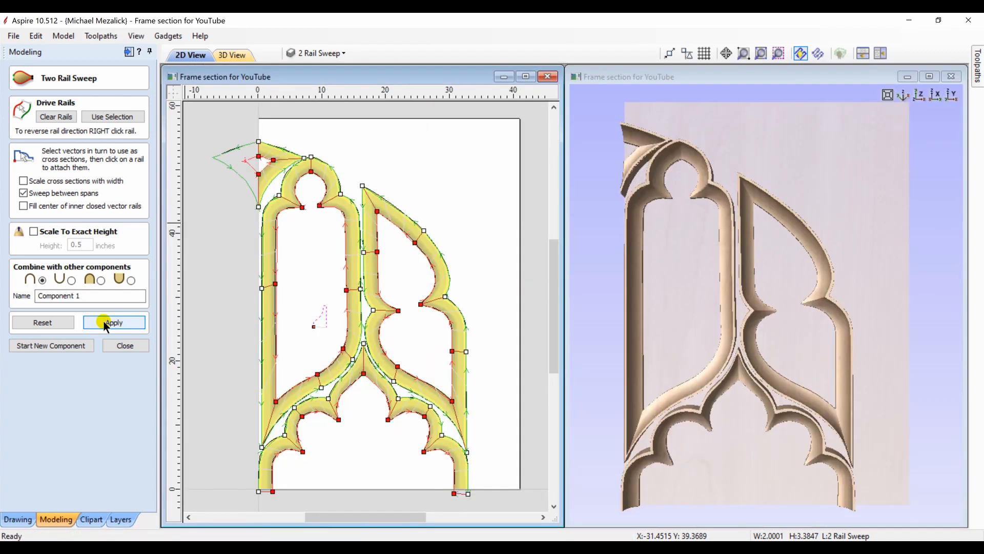
click(125, 345)
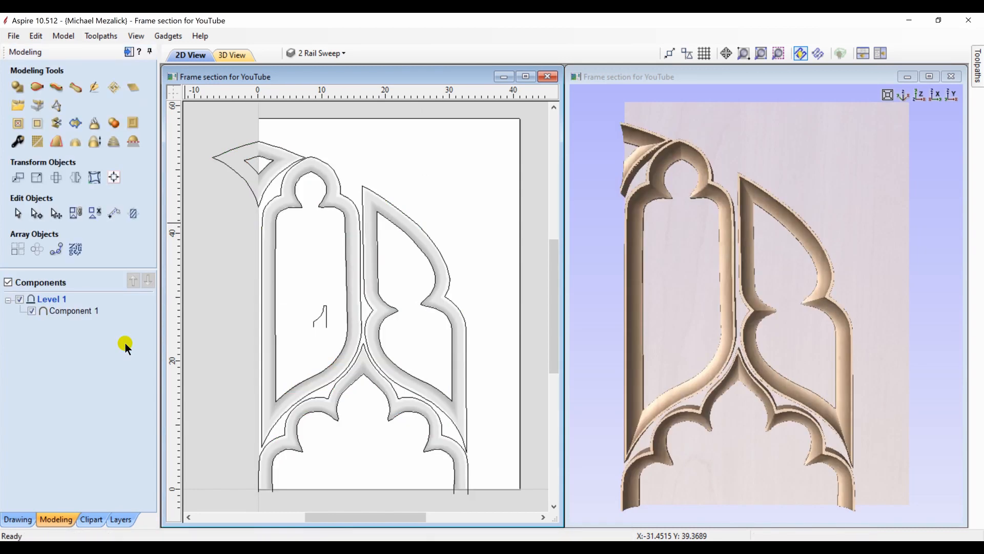
Close the open vectors of the lower arch with straight lines
click(288, 434)
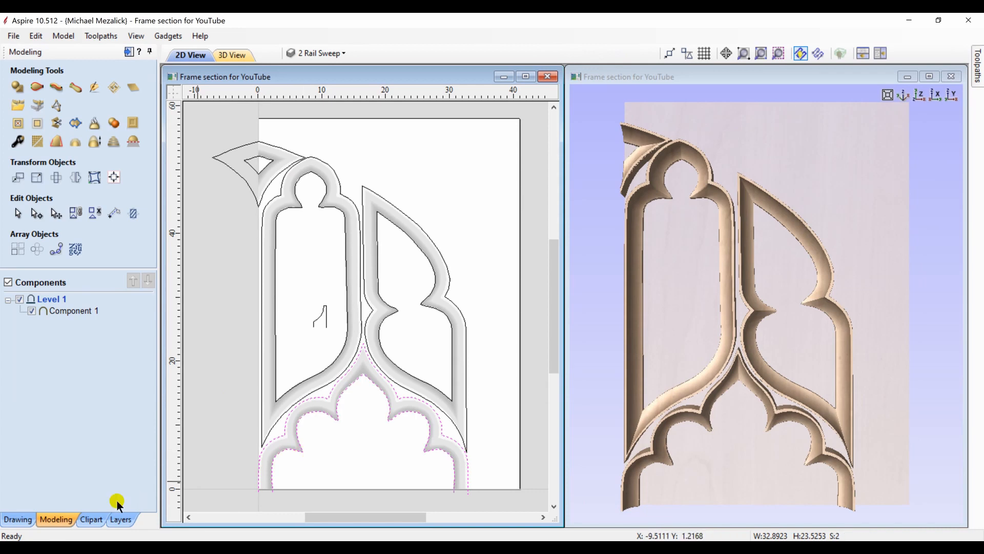
click(18, 520)
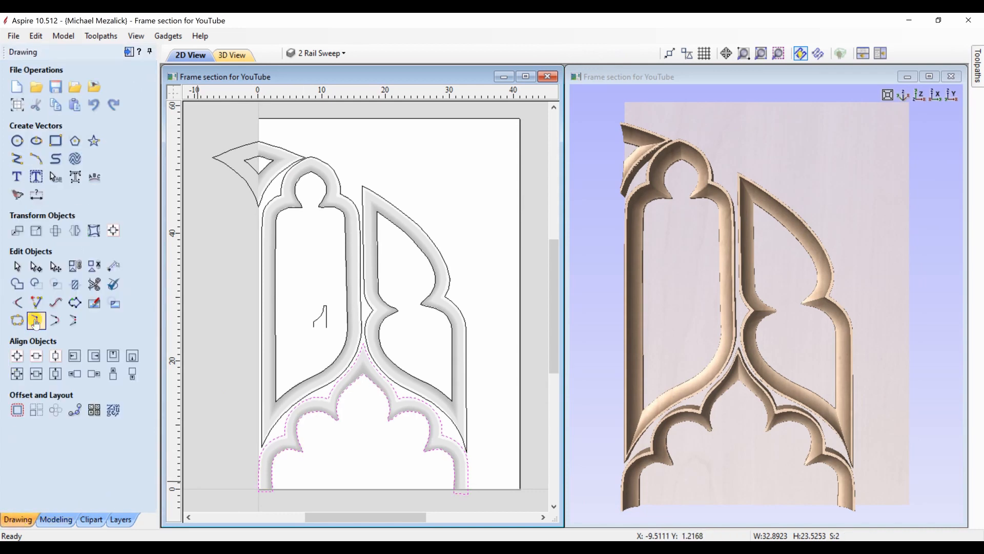
Calculate and preview a 3D finish toolpath bounded by all frame vectors, with a 0.25 inch ball nose and the Offset strategy
shift+click(261, 172)
shift+click(267, 186)
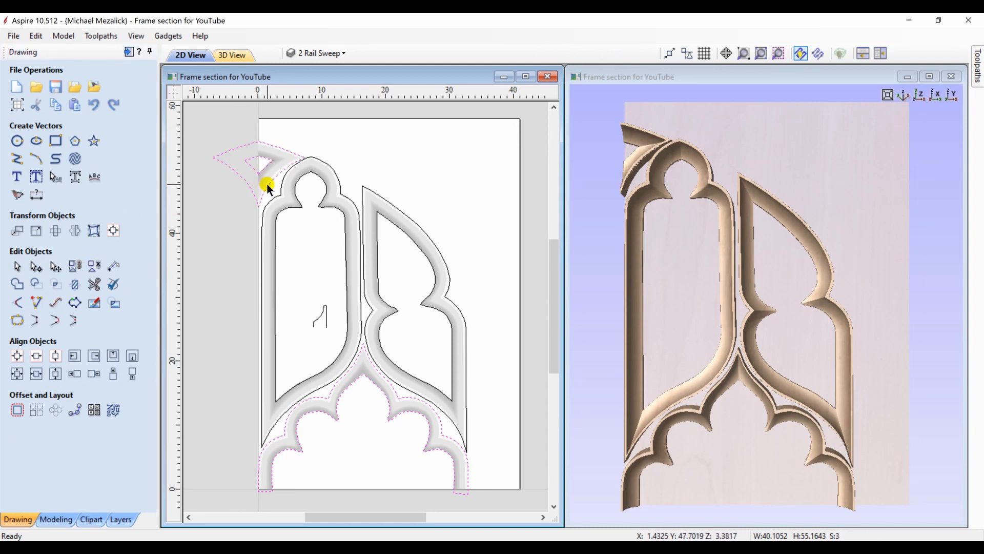
shift+click(269, 195)
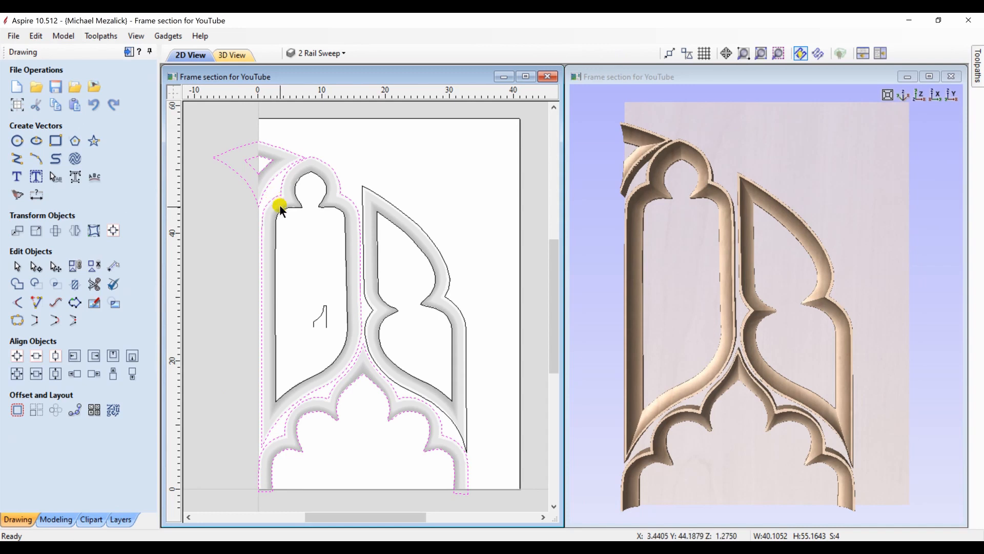
shift+click(281, 210)
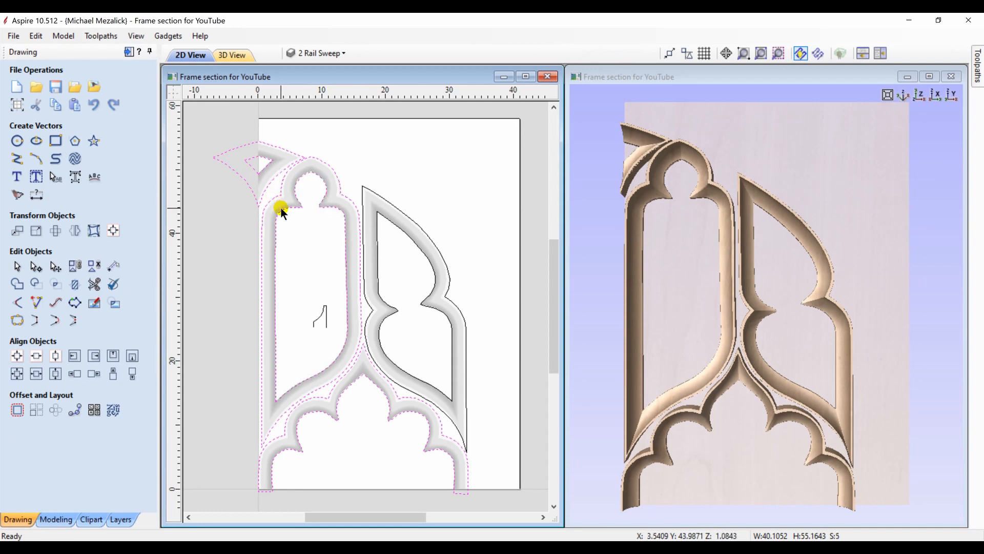
shift+click(372, 206)
shift+click(376, 213)
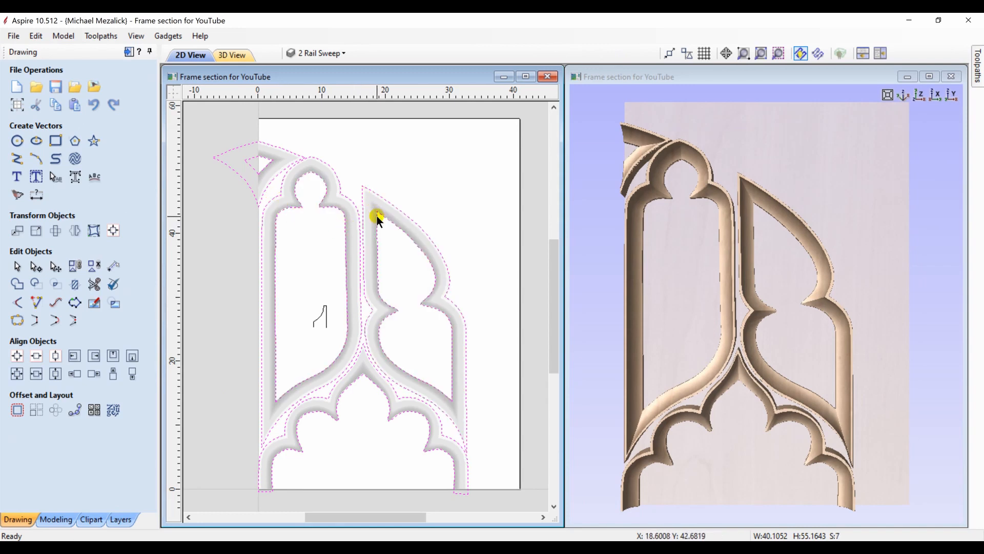
click(128, 51)
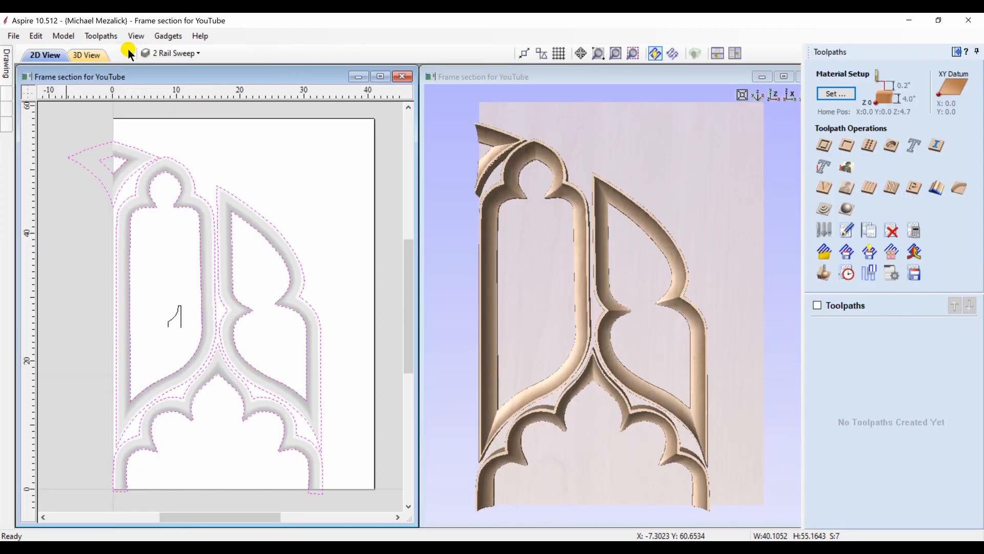
click(847, 209)
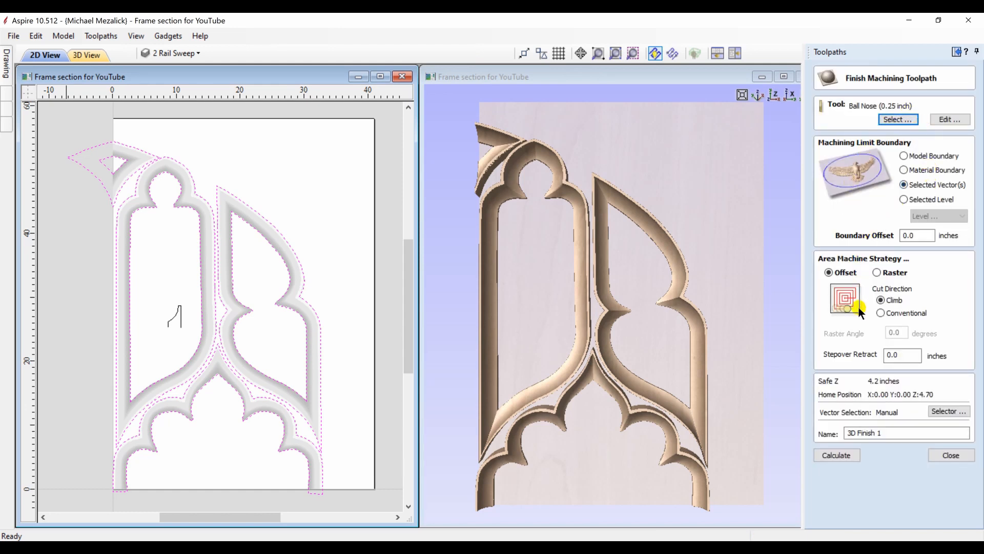
click(844, 456)
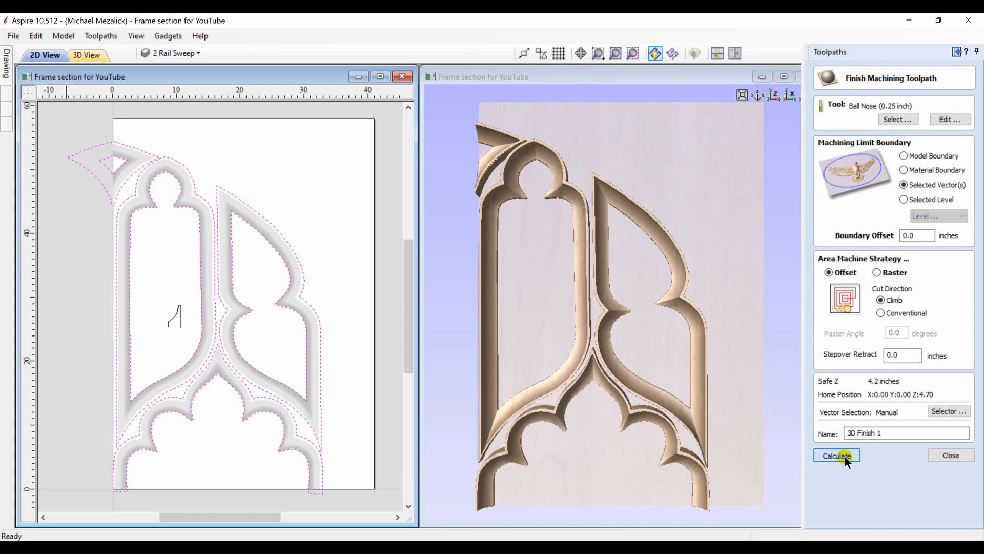
click(884, 221)
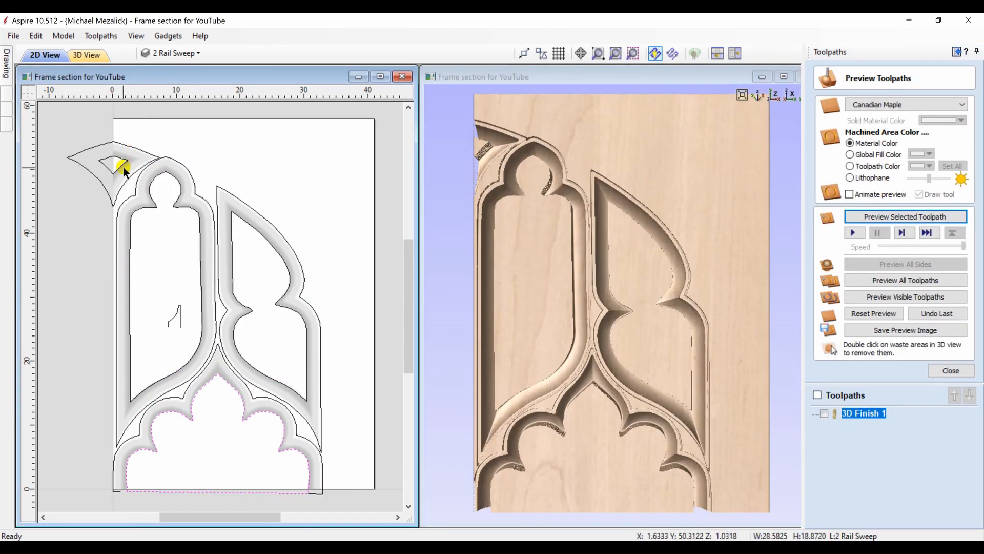
Calculate a 2D profile toolpath cutting 4.0 inches deep on the inside of the frame's inner opening vectors with the 0.25 inch ball nose
shift+click(120, 167)
shift+click(141, 207)
shift+click(230, 254)
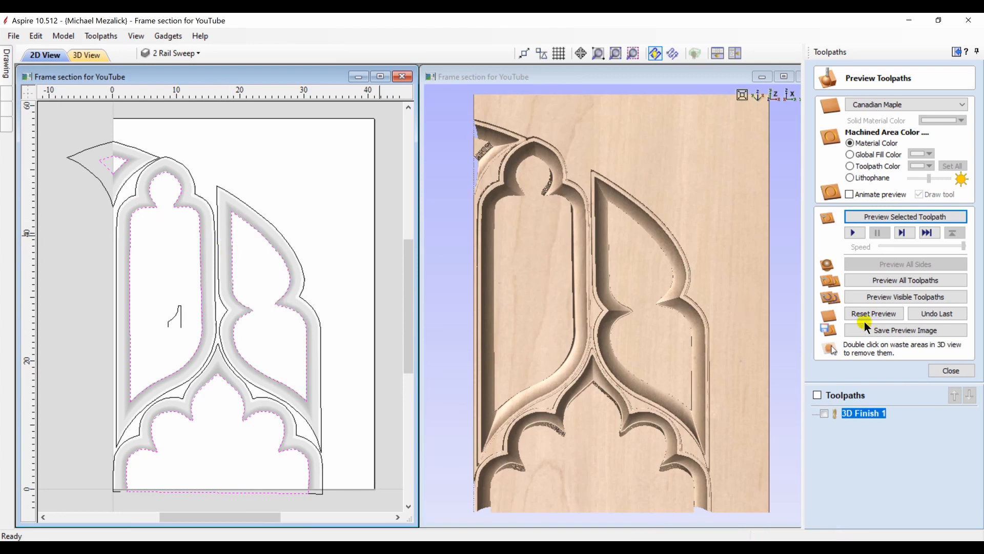
click(941, 370)
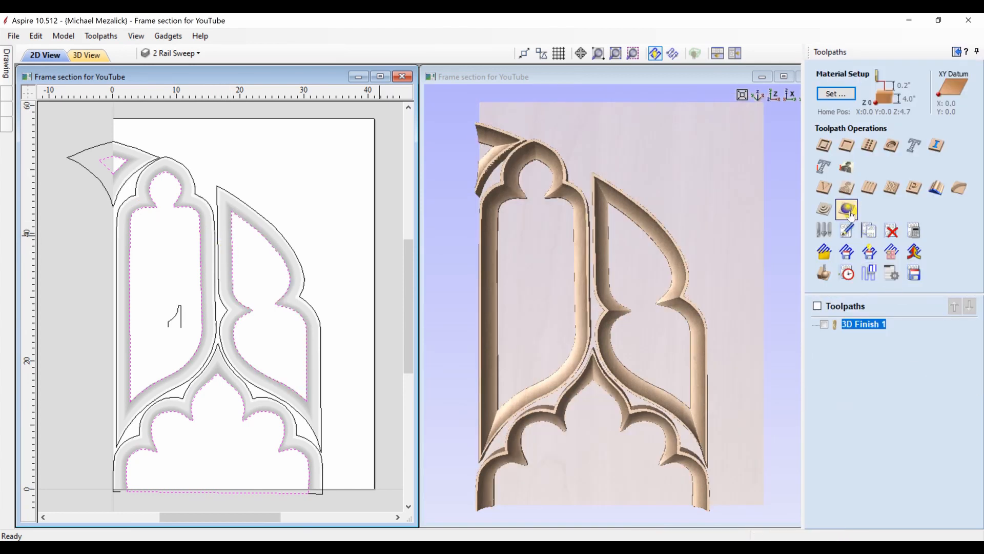
click(823, 145)
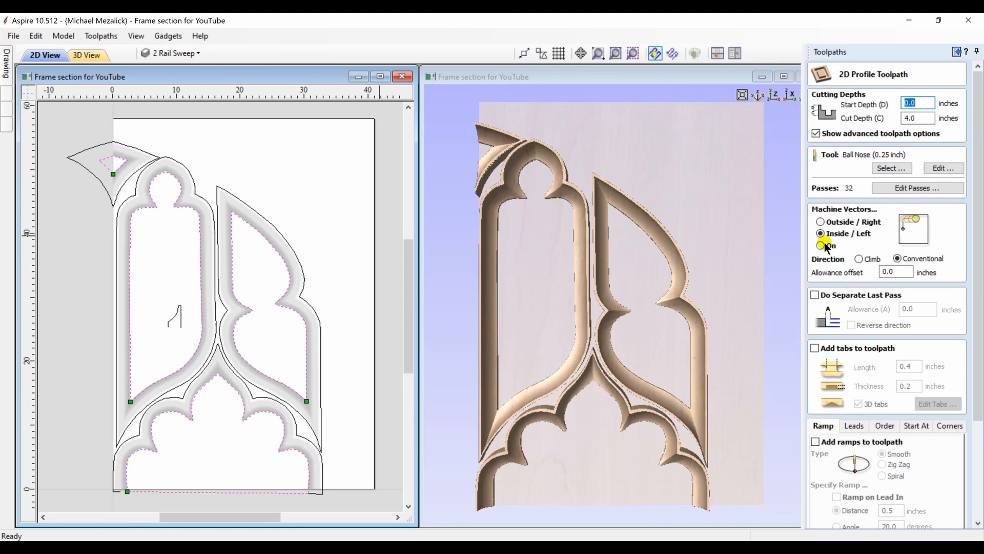
drag(973, 400, 979, 505)
click(830, 519)
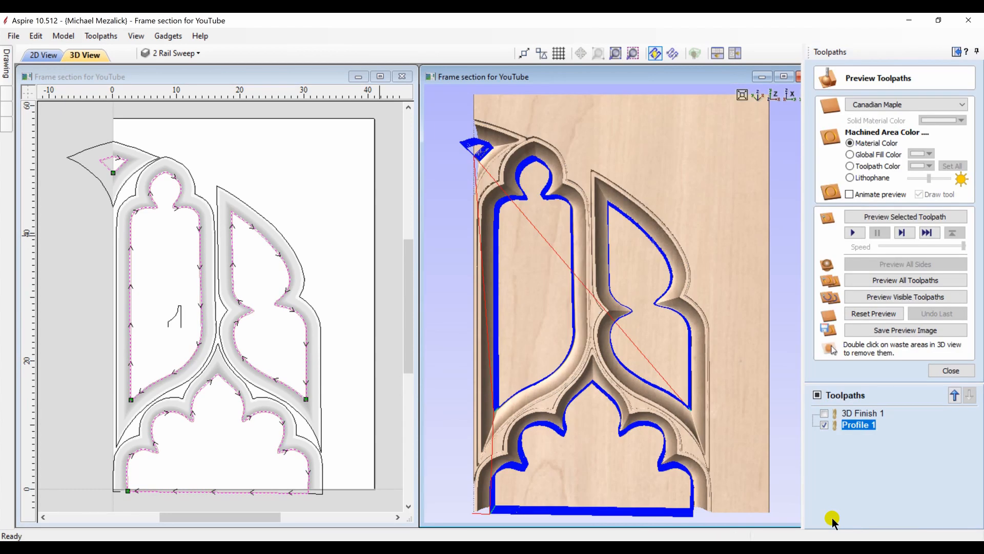
Preview the profile toolpath and remove the waste material from the frame openings
click(894, 216)
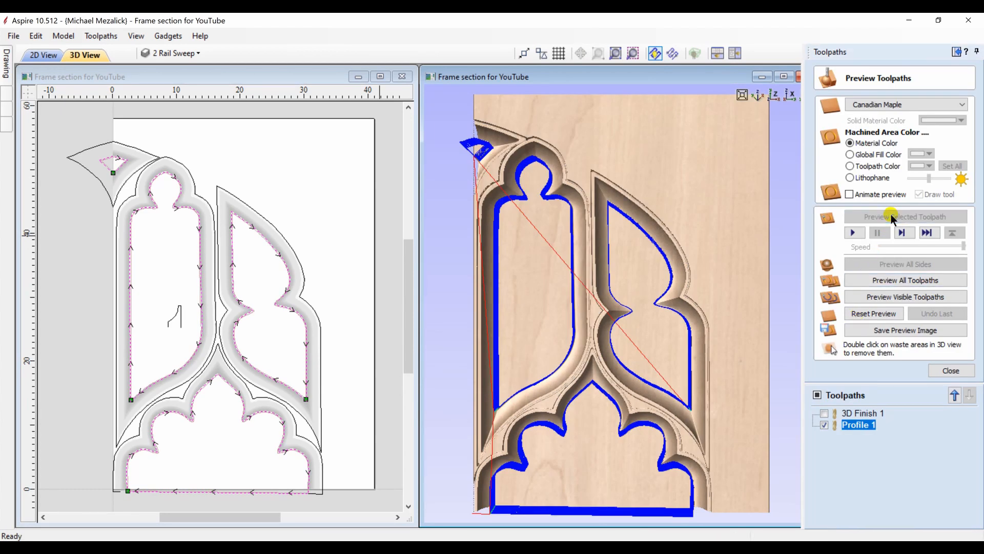
double_click(598, 481)
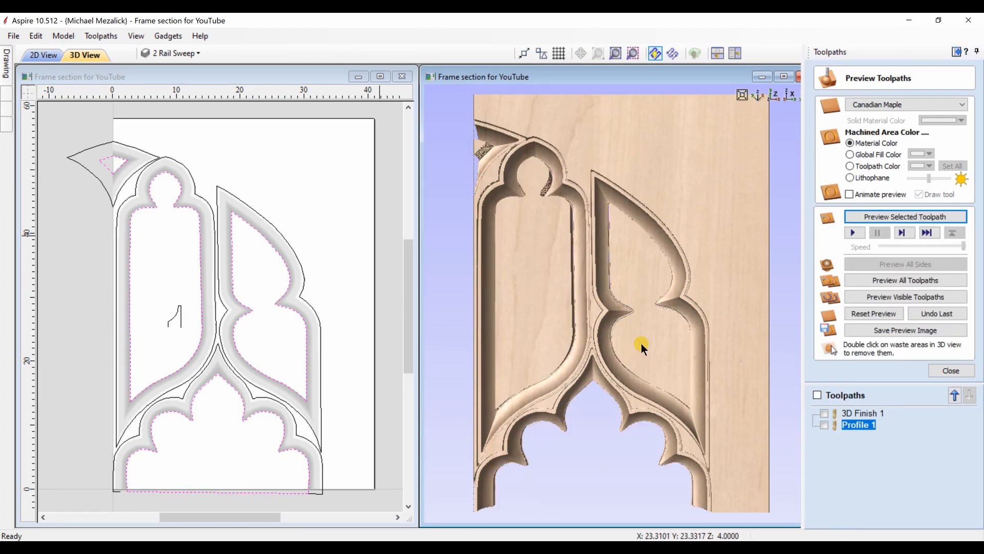
double_click(618, 336)
double_click(540, 316)
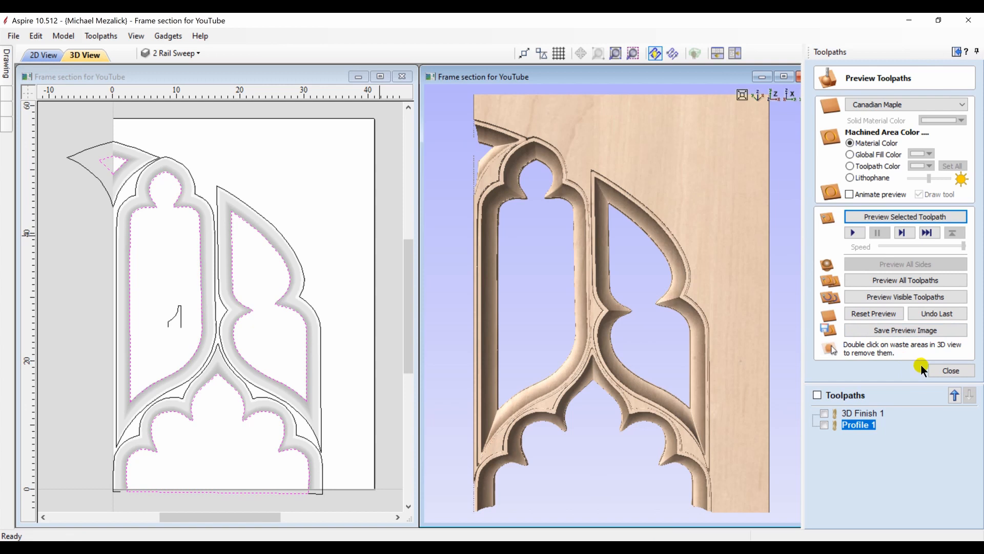
click(945, 372)
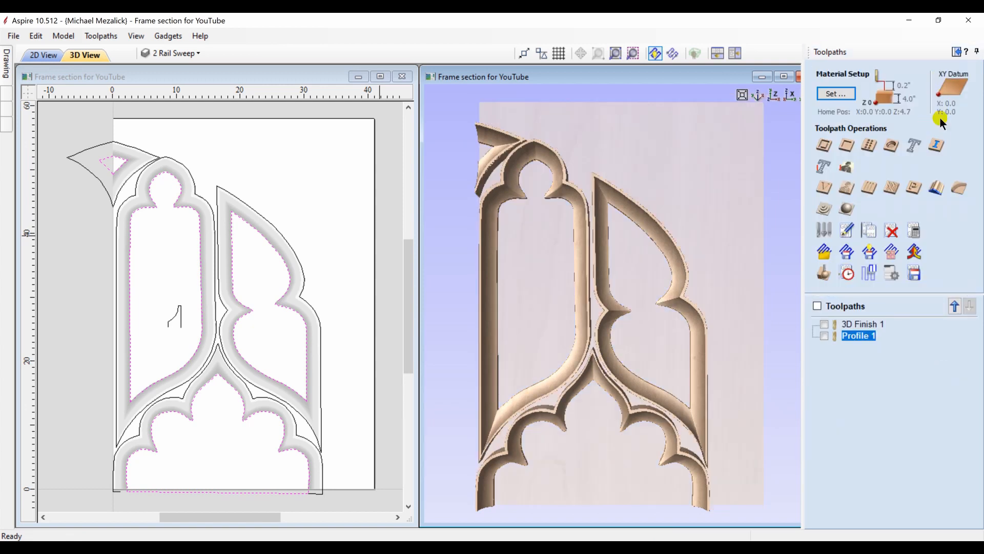
Show the recessed cuts layer, make it active and select all of its vectors
click(956, 52)
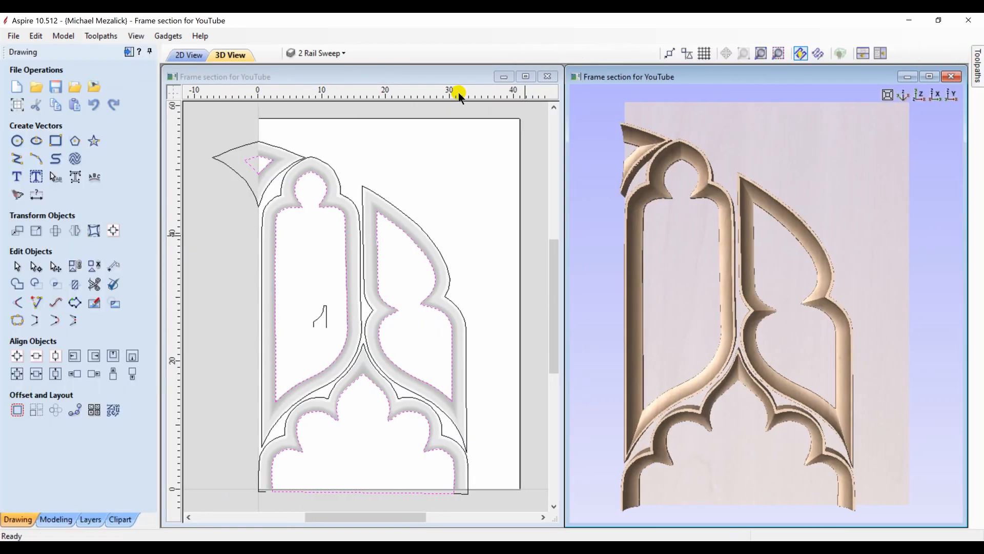
click(88, 519)
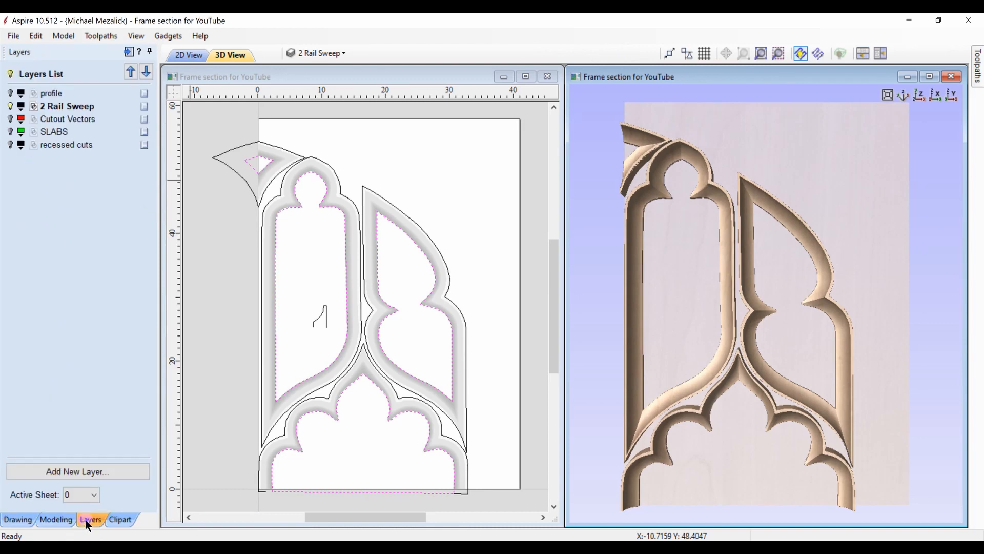
click(11, 146)
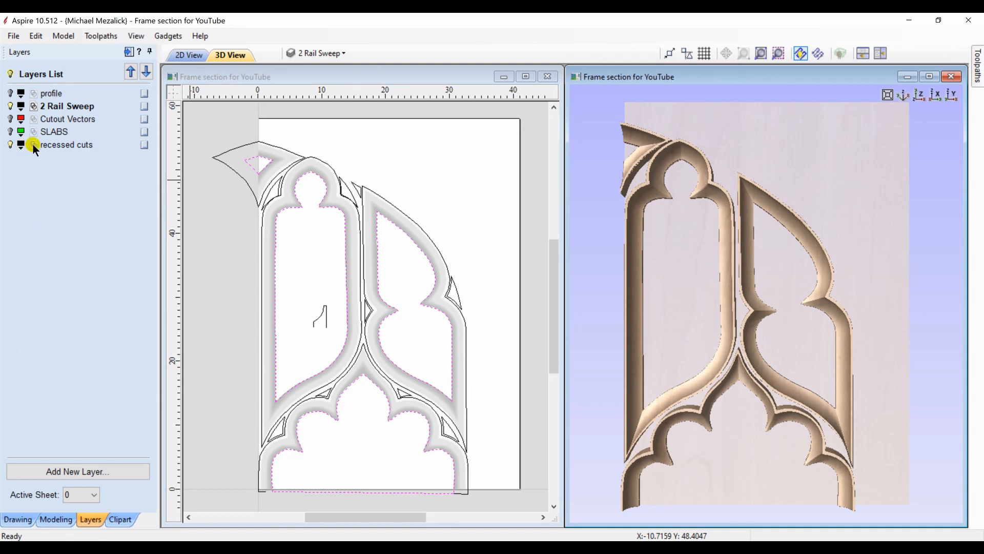
click(34, 146)
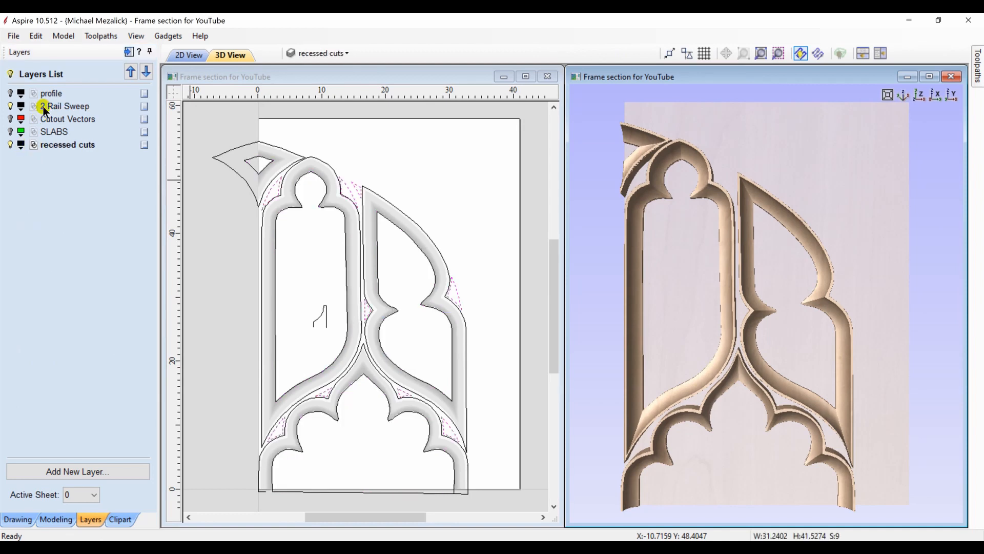
Calculate and preview a V-carve toolpath on the recessed cuts with the 90 degree 1.25 inch V-bit, flat depth off, projected onto the 3D model
click(129, 52)
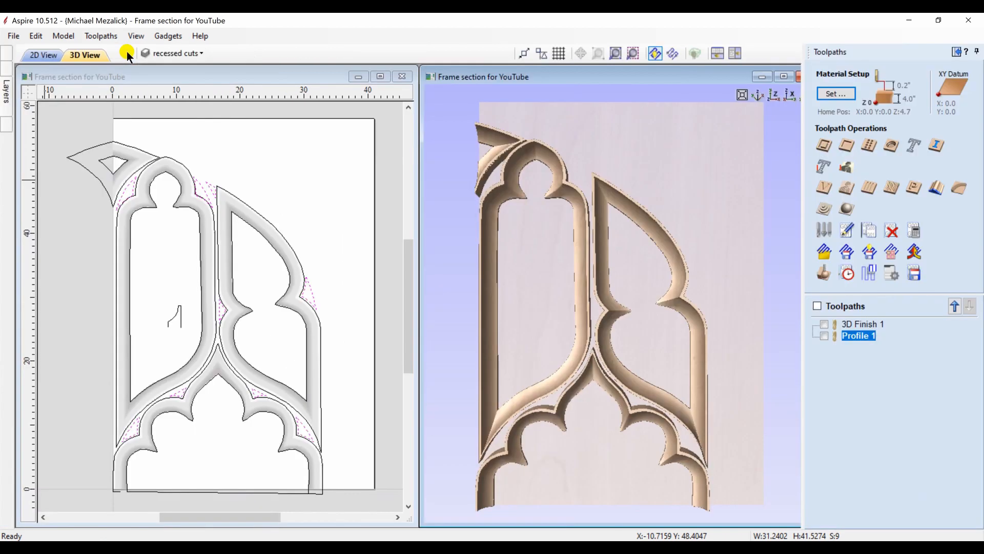
click(824, 190)
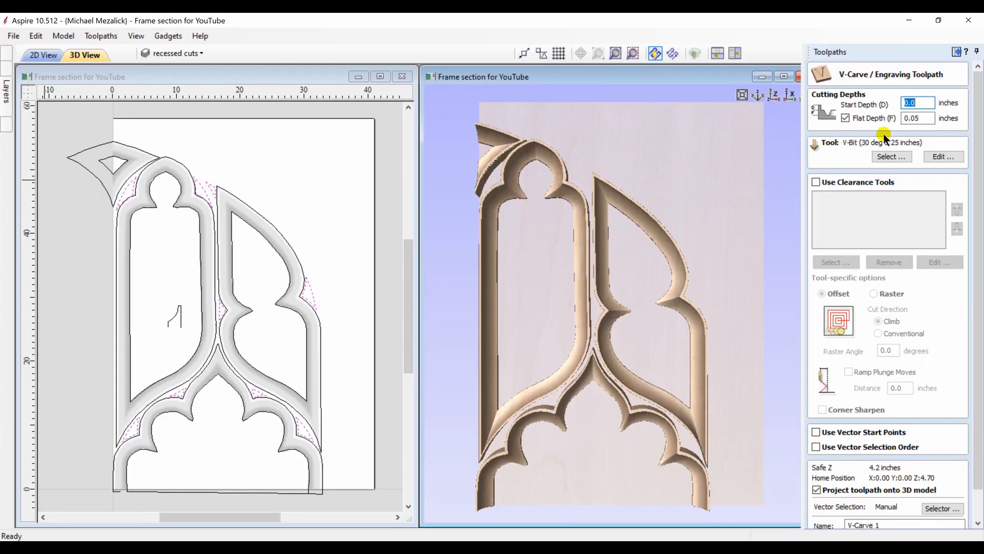
click(846, 118)
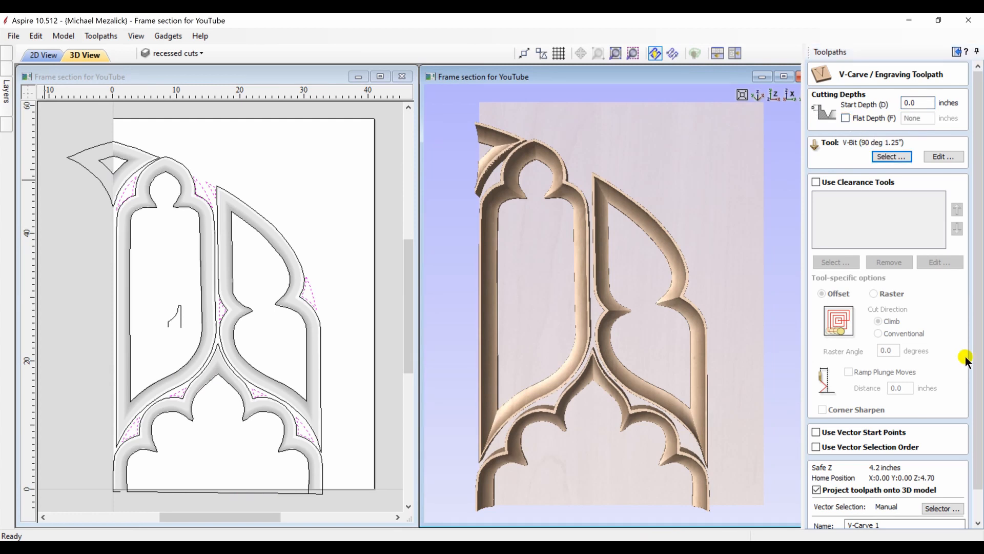
scroll(911, 454, down, 1)
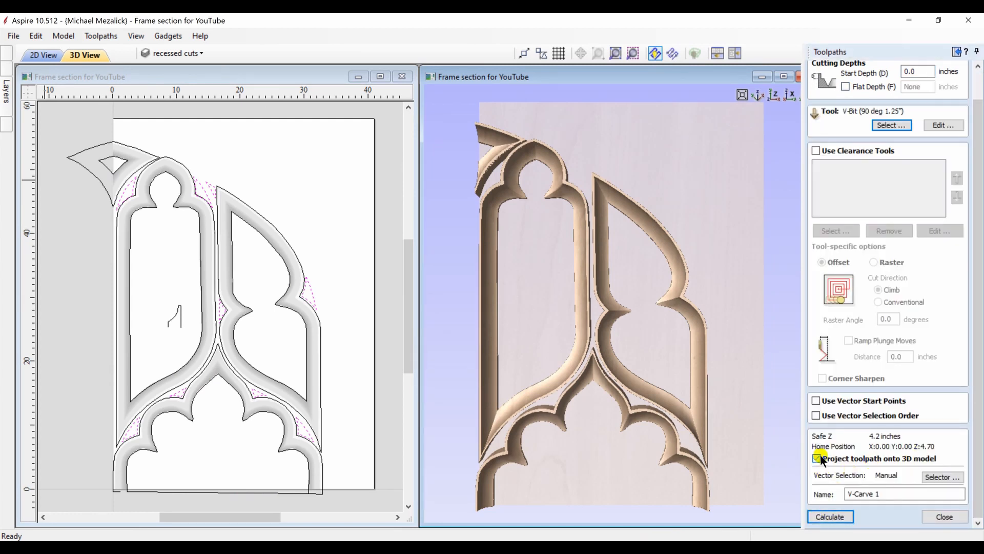
click(835, 511)
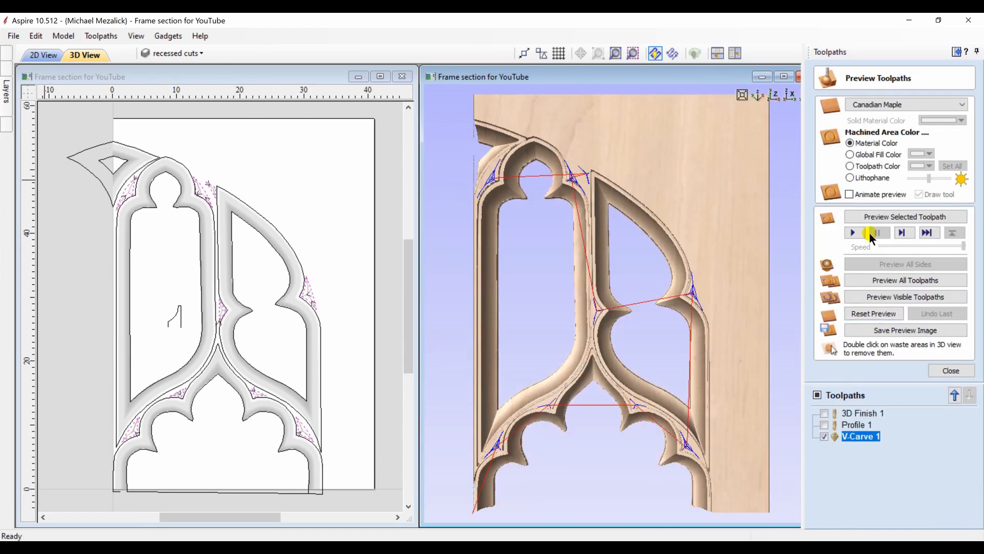
click(887, 218)
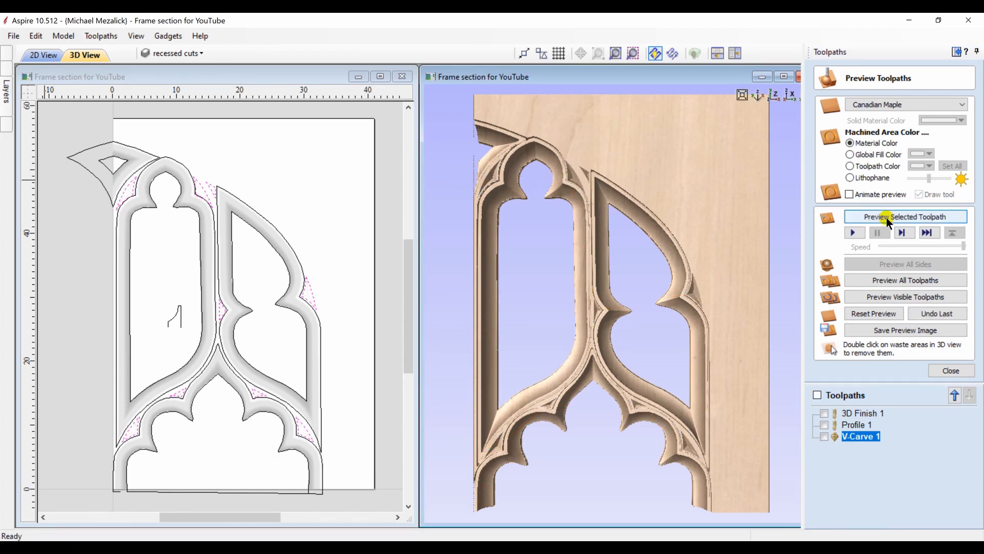
click(950, 370)
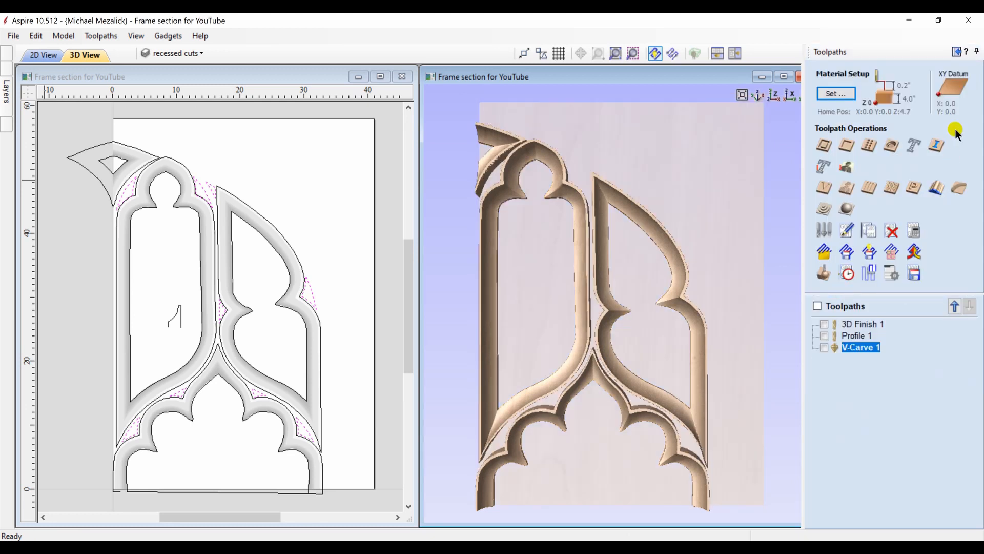
Show the Cutout Vectors layer and select only the frame's outer outline vector
click(951, 55)
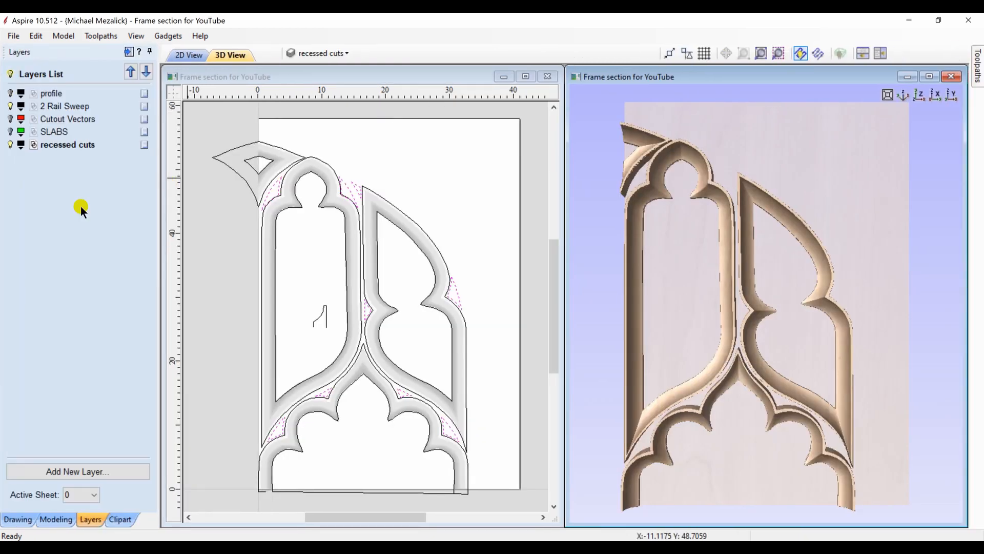
click(9, 119)
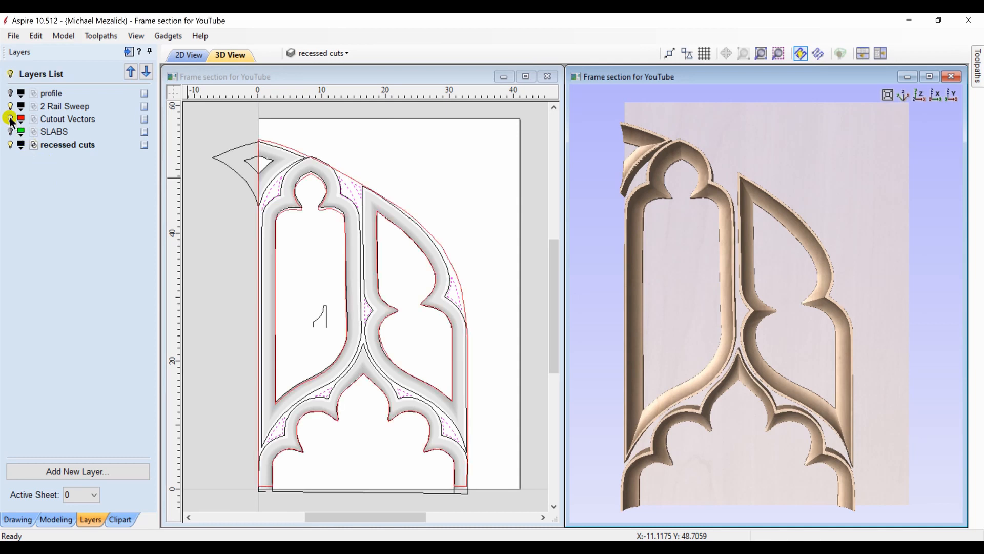
click(258, 429)
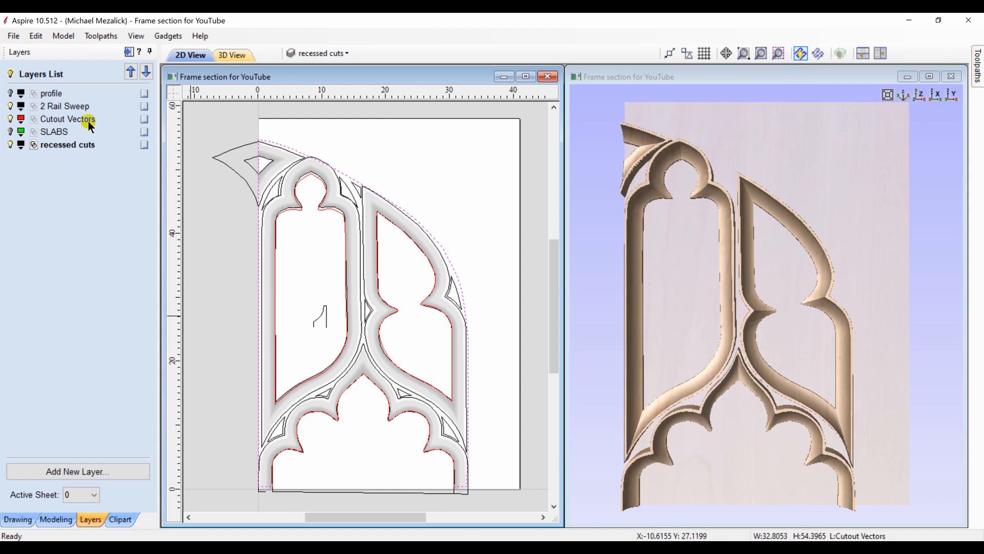
Calculate a 2D profile toolpath 4.1 inches deep on the outside of the outer outline, Conventional direction, accepting the cut through the material
click(128, 52)
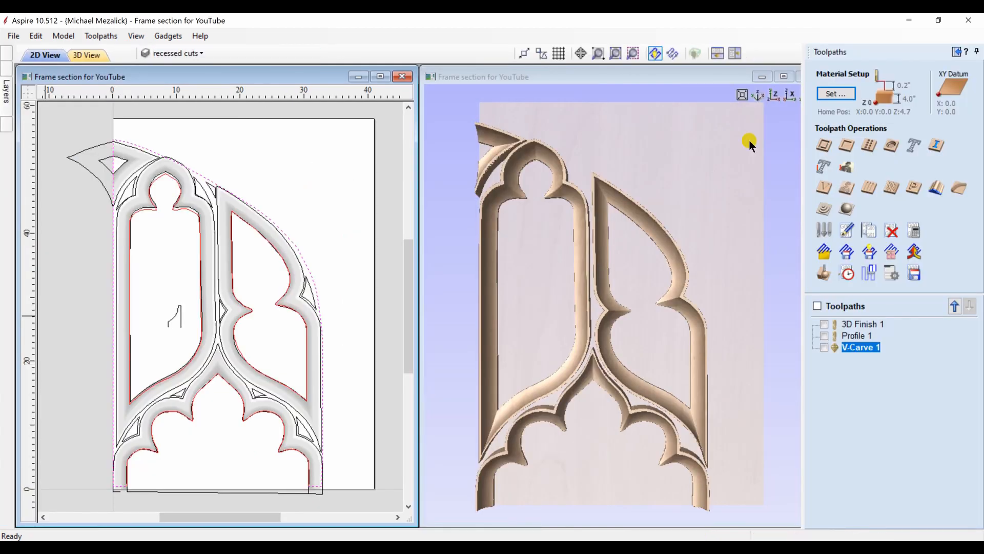
click(822, 146)
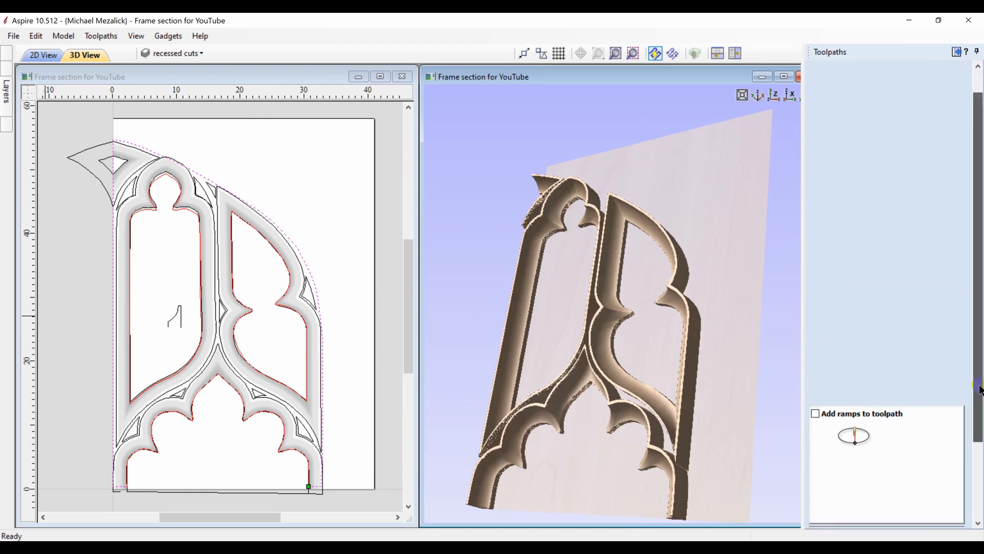
scroll(976, 359, down, 3)
scroll(956, 461, down, 2)
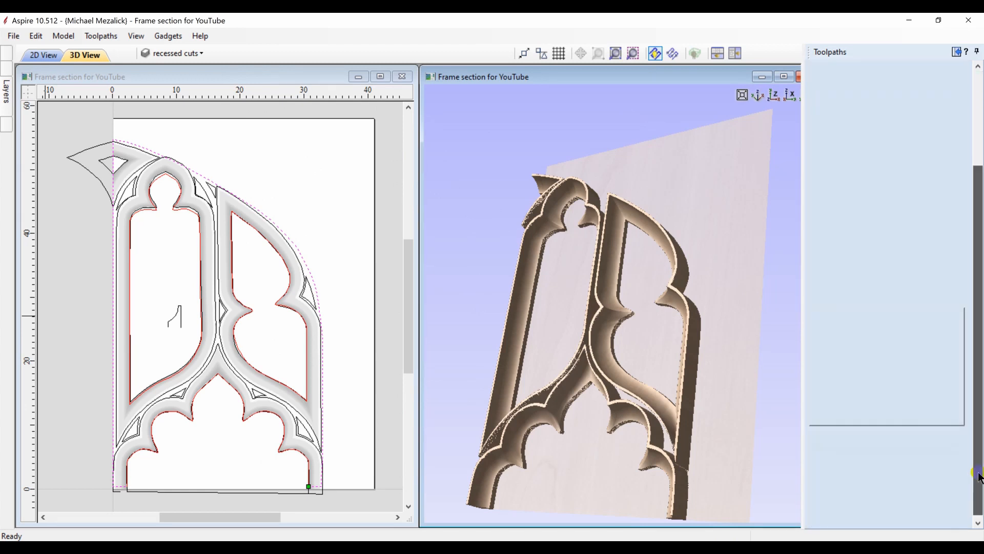
click(830, 520)
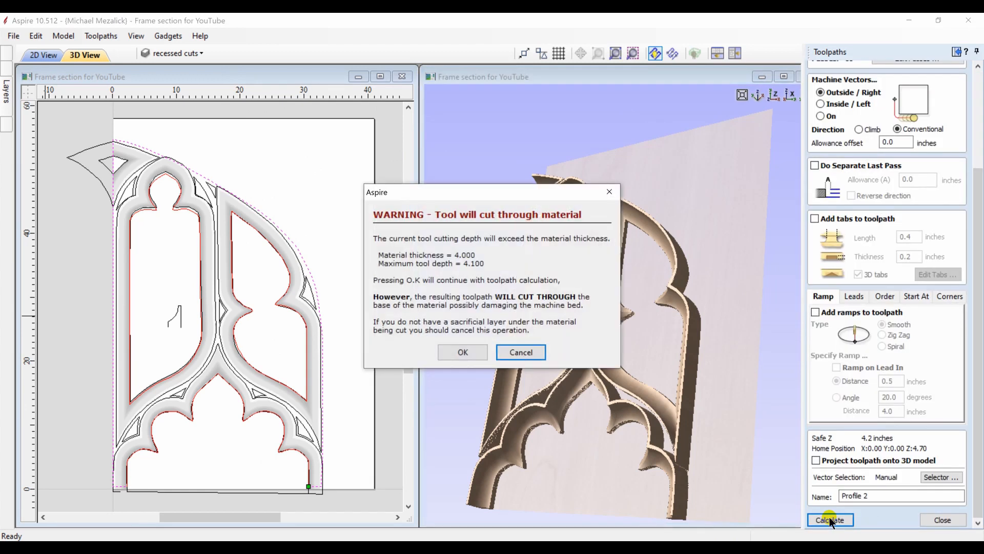
click(463, 352)
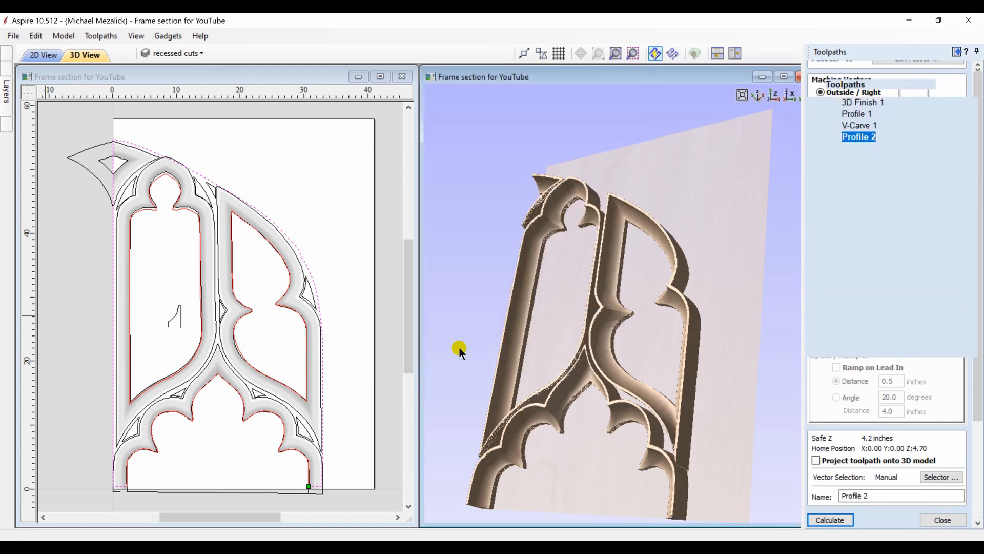
Preview the outer profile toolpath from above and remove the waste material around the frame
click(775, 99)
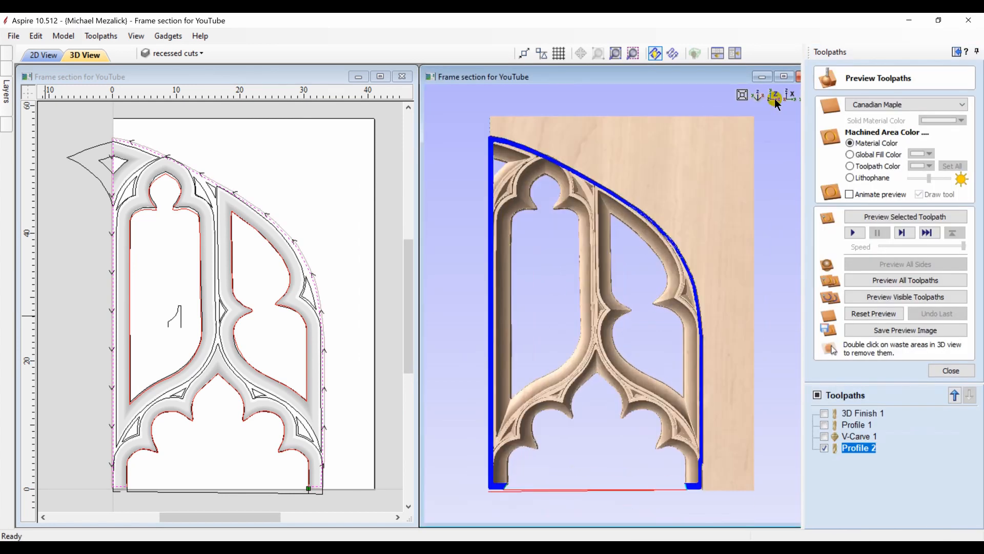
click(878, 217)
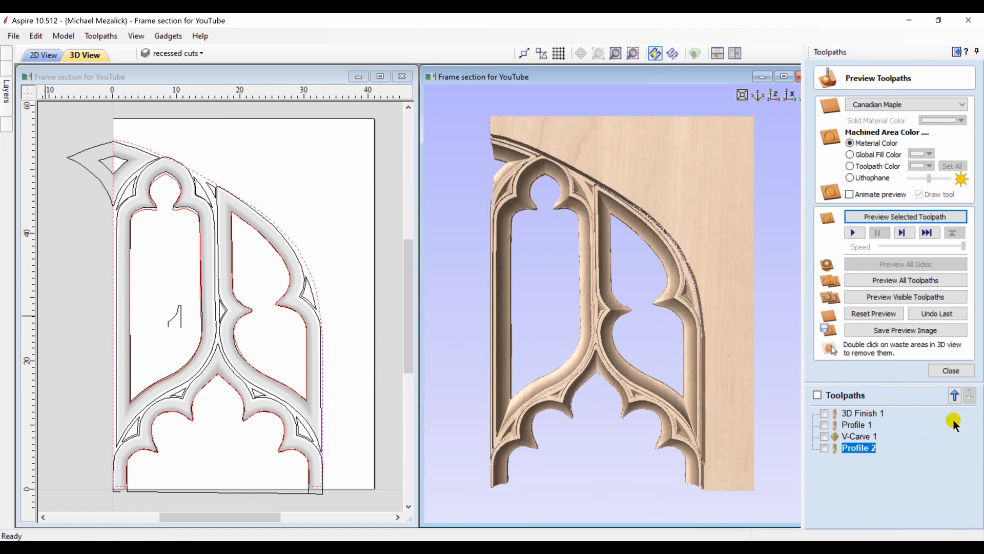
double_click(735, 384)
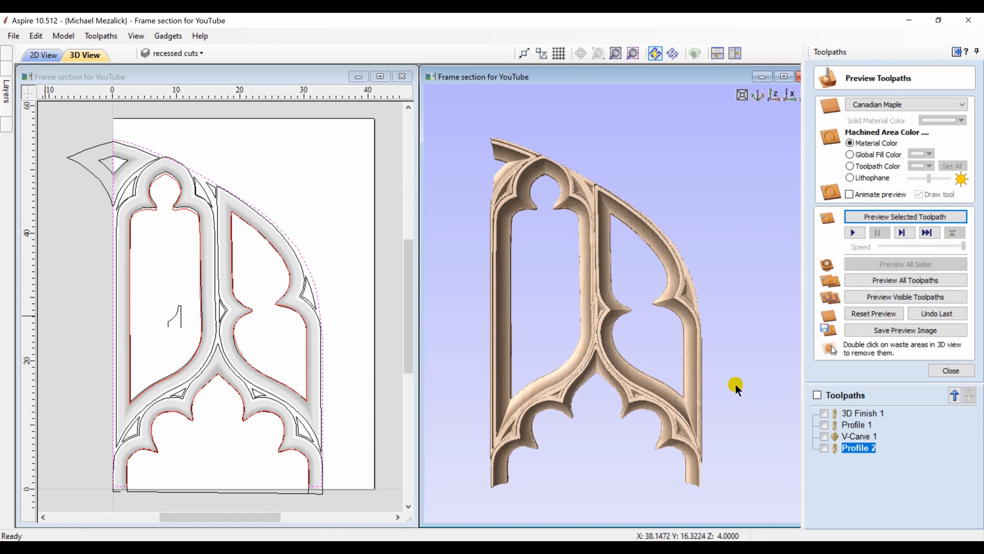
drag(735, 384, 706, 384)
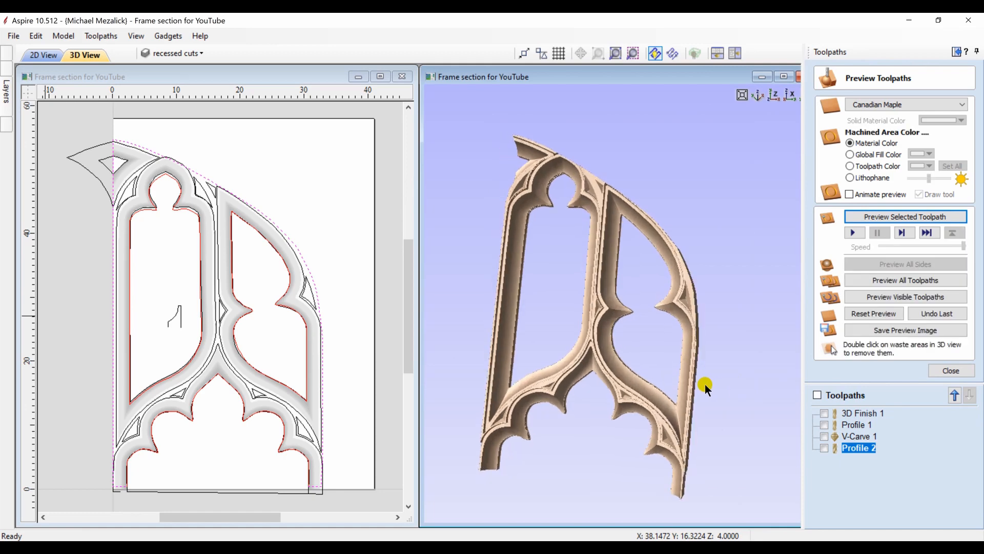